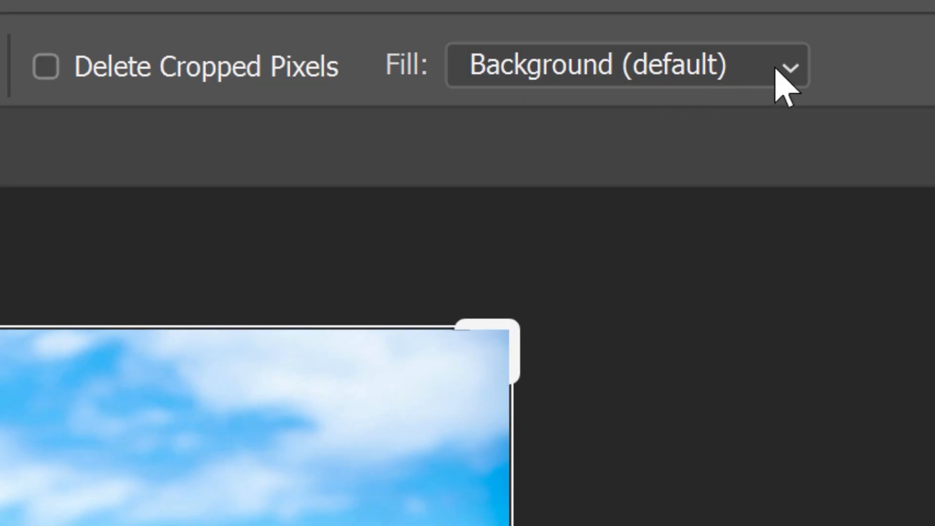
Expand the portrait photo's canvas on both sides to a 16:9 ratio with Generative Expand and an empty prompt
left_click(544, 31)
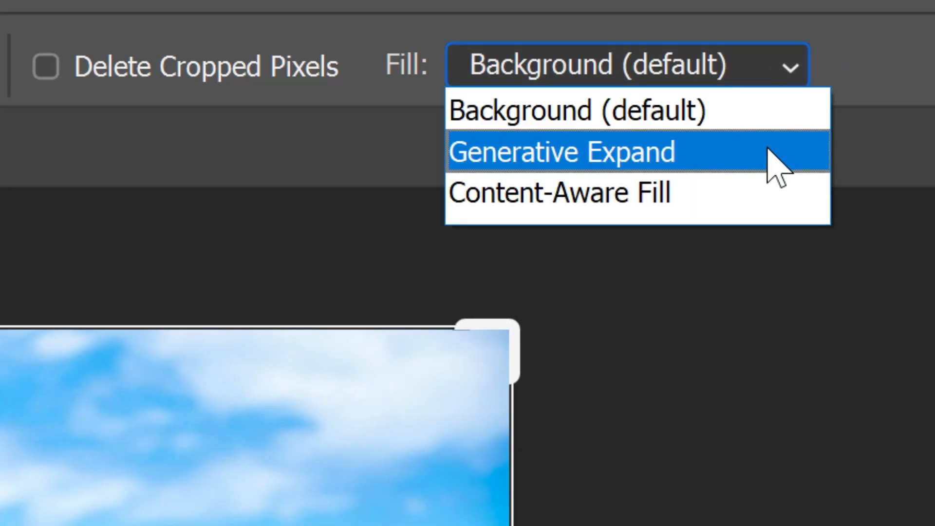
left_click(769, 150)
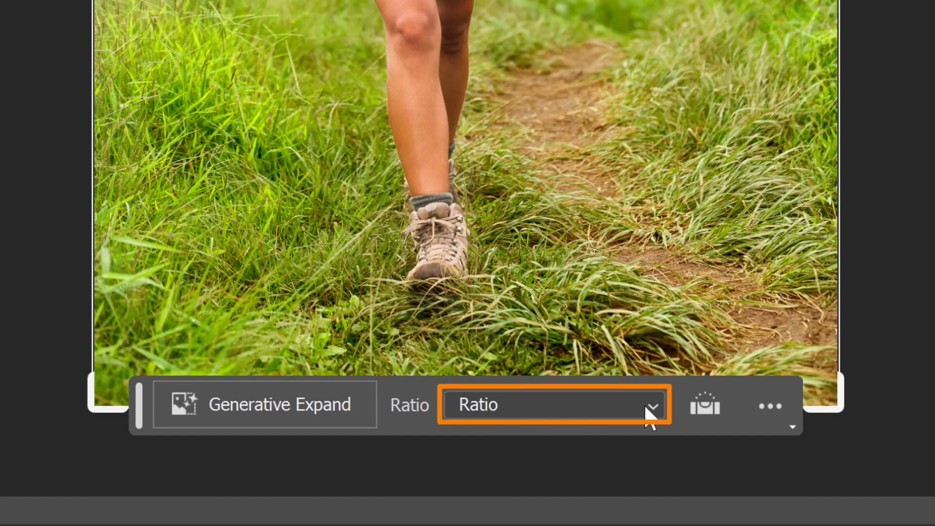
left_click(417, 483)
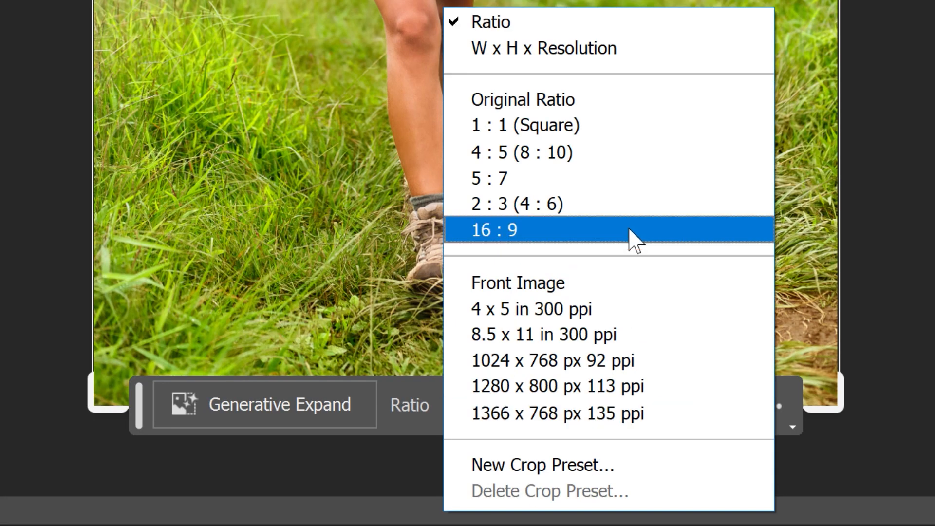
left_click(628, 229)
left_click_drag(485, 360, 678, 509)
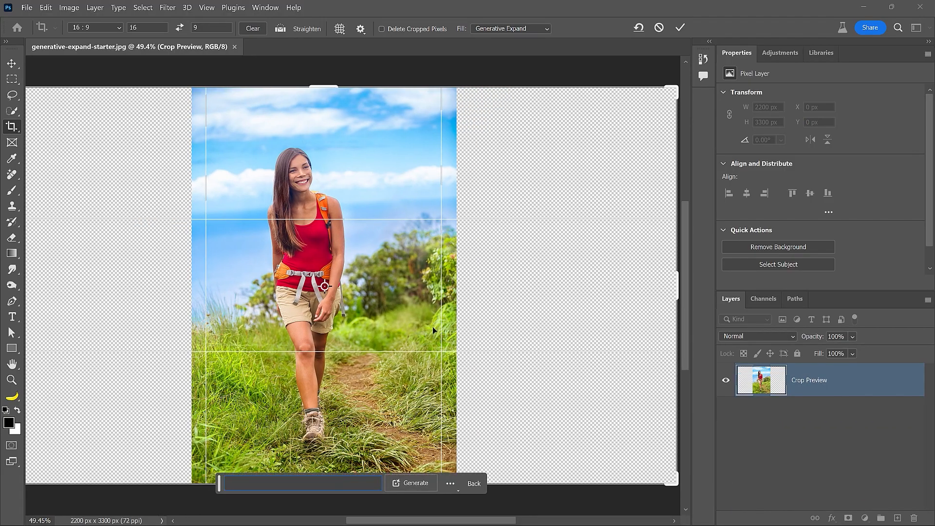
key("Return")
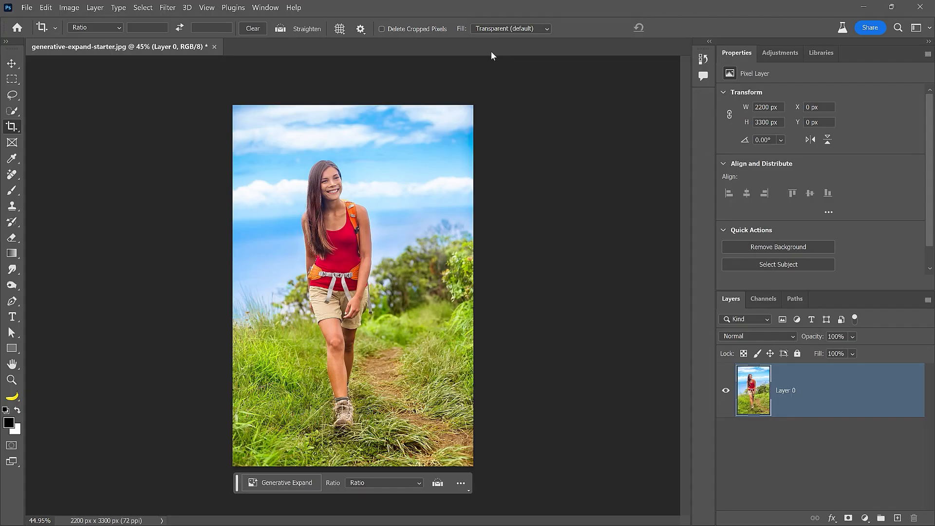
Try expanding the original portrait photo's canvas on both sides with Content-Aware Fill for comparison
left_click(513, 29)
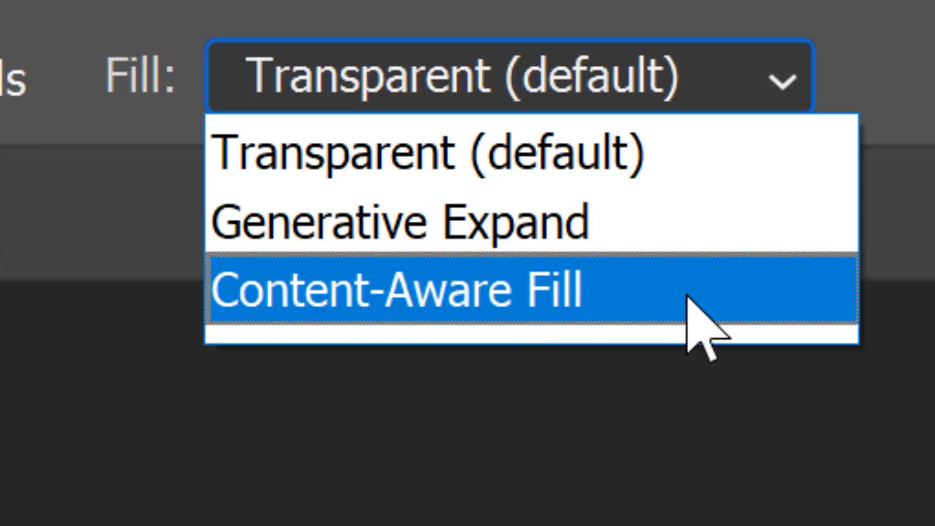
left_click(513, 307)
left_click_drag(468, 312, 654, 482)
key("Return")
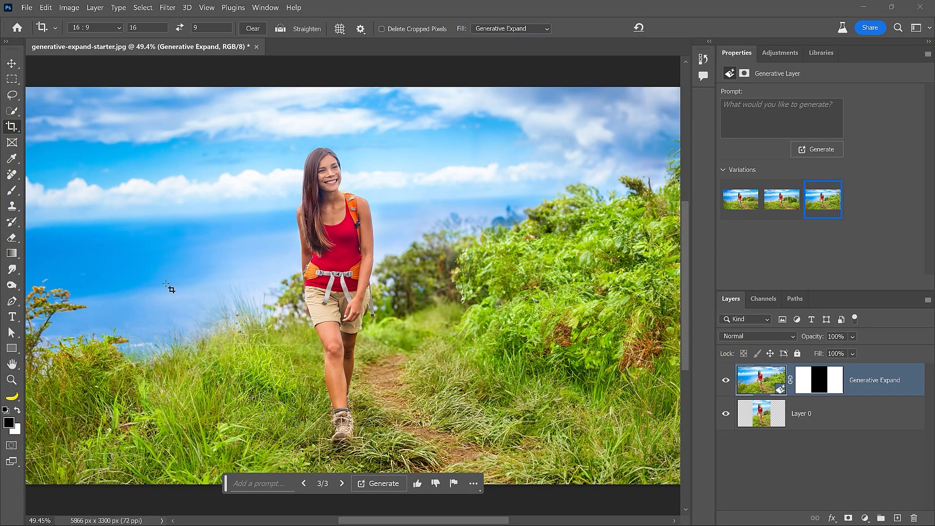
Lasso the area behind the grass on the photo's left side and generate "mountains" there with Generative Fill
left_click(14, 96)
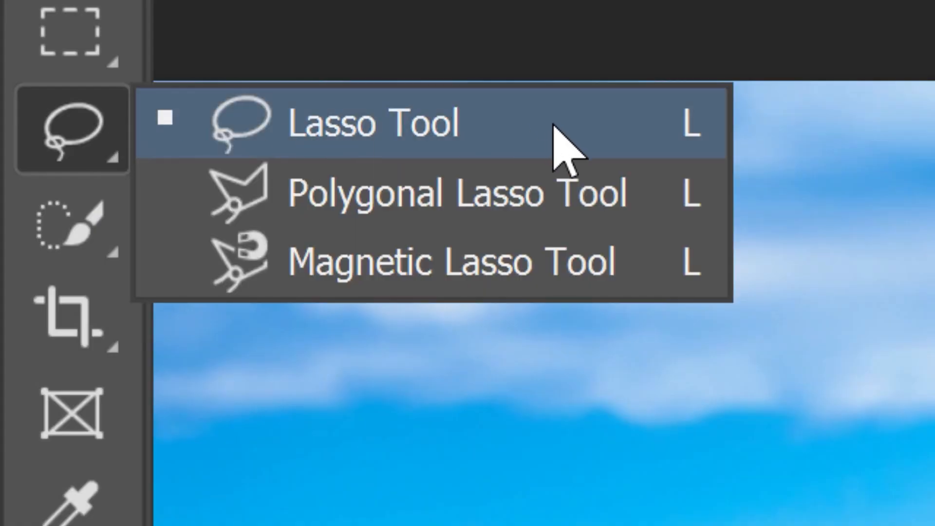
left_click(93, 94)
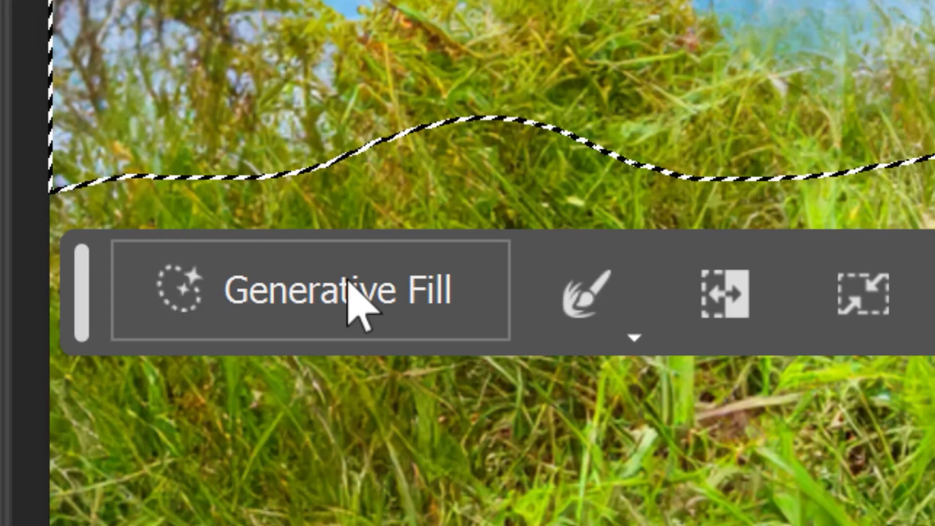
left_click(81, 392)
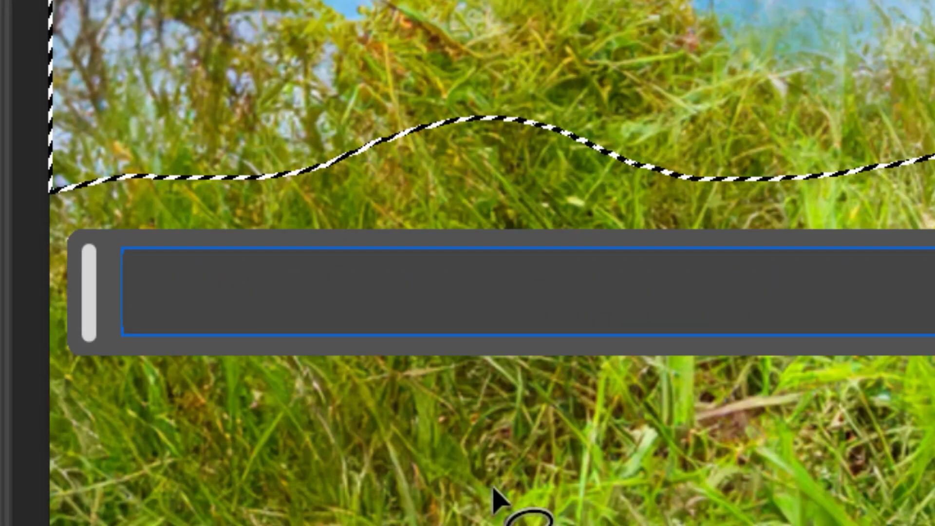
type("mountains")
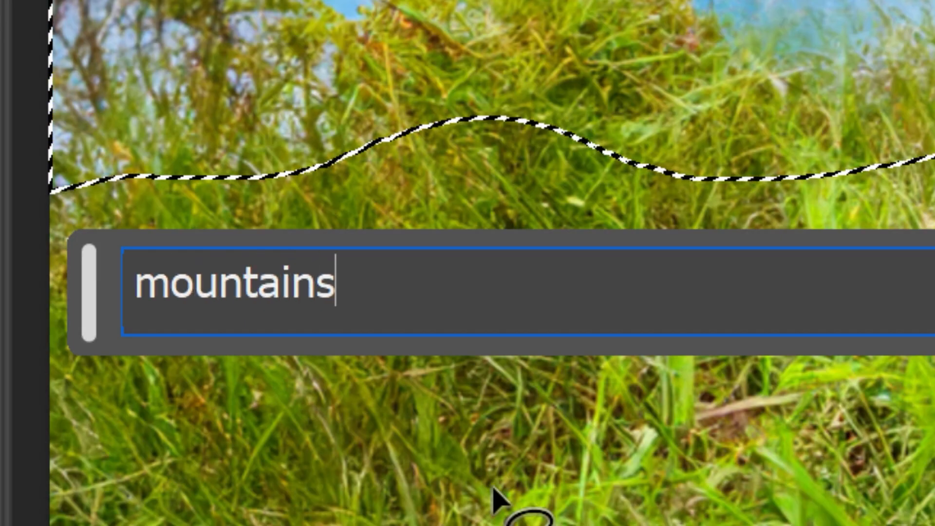
key("Return")
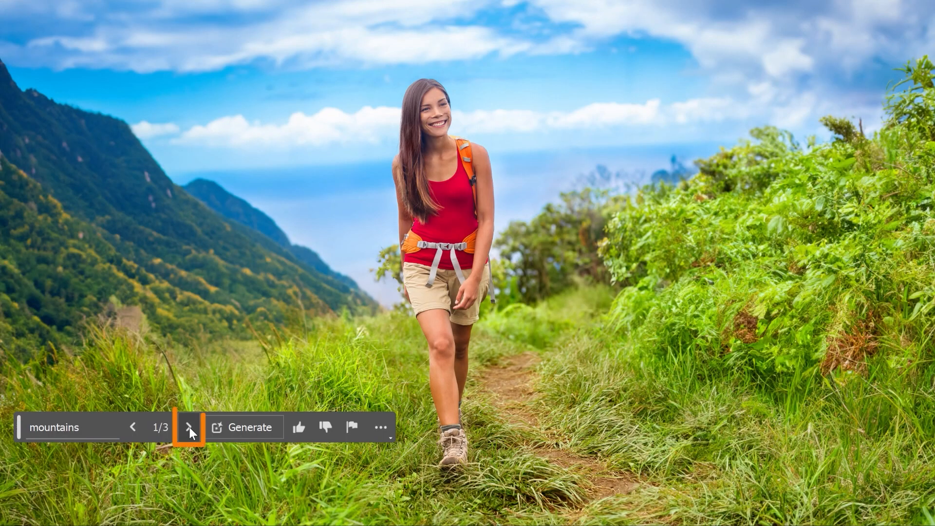
Browse through the generated mountains variations and return to the first one
left_click(189, 428)
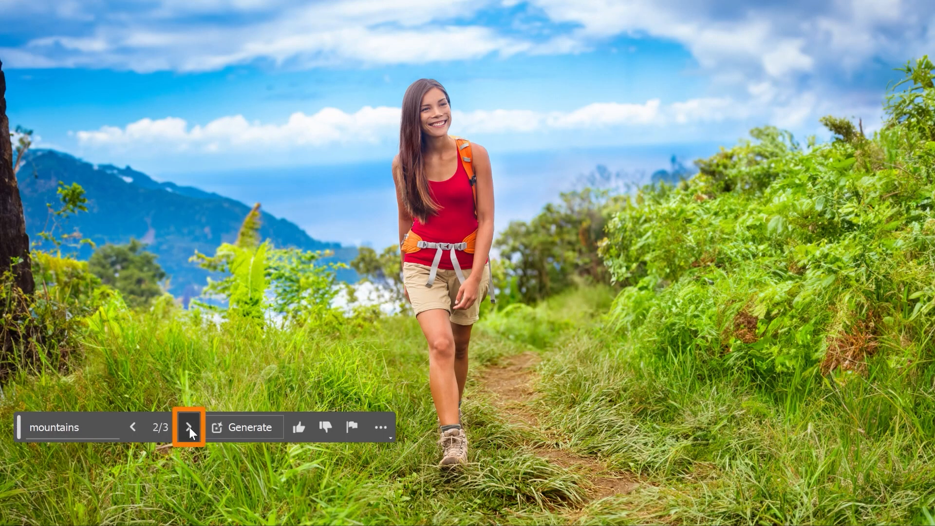
left_click(189, 428)
left_click(189, 428)
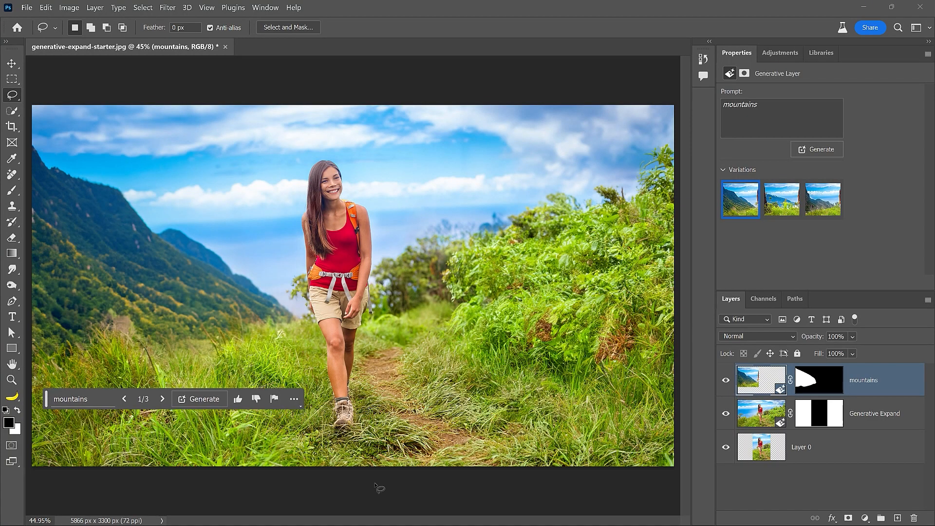
Lasso the photo's lower-right foreground and generate "leaves with shallow depth of field" there with Generative Fill
mouse_move(594, 525)
left_mouse_down()
mouse_move(585, 525)
mouse_move(630, 353)
left_mouse_up()
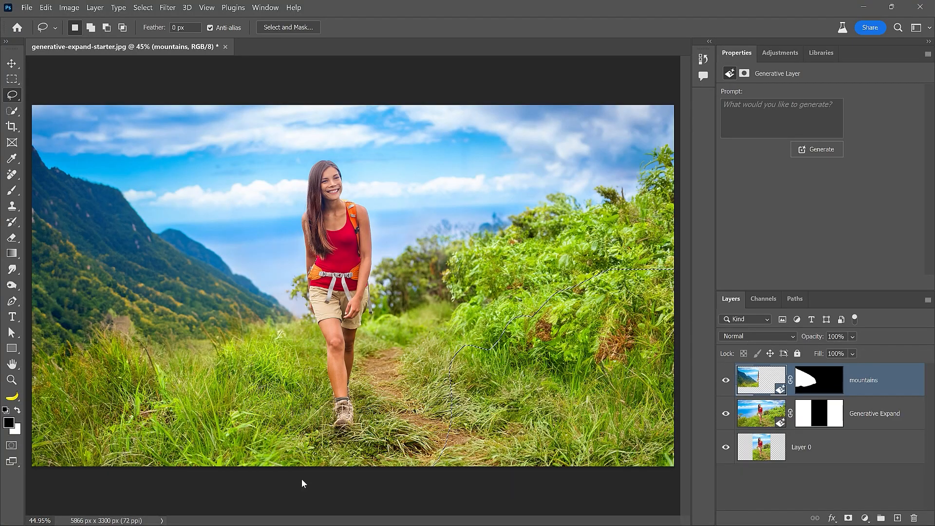
left_click(302, 487)
type("leaves with s")
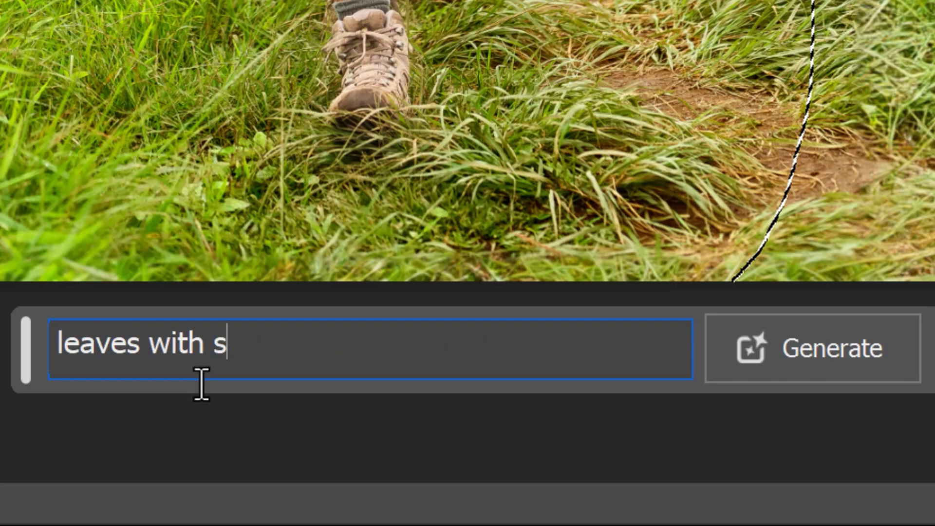
type("hallow depth of field")
key("Return")
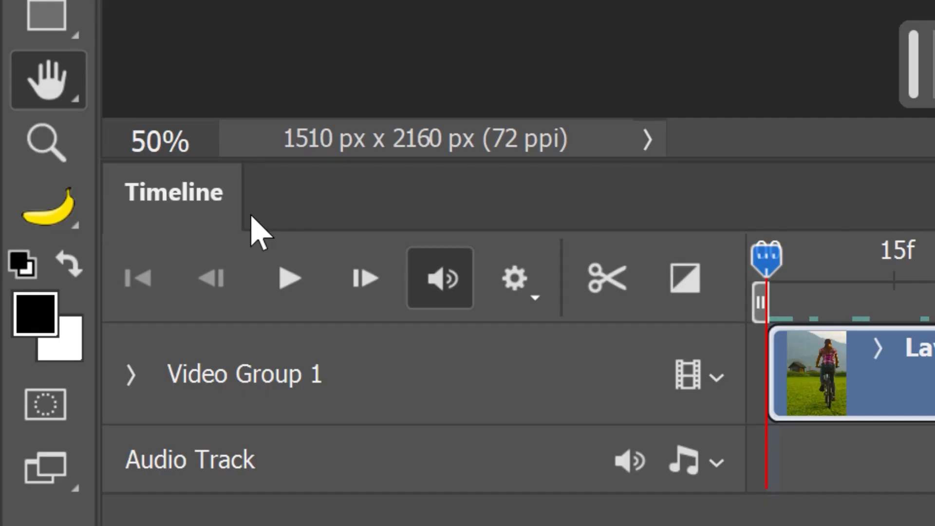
Preview the bike video clip, activate the Crop tool and return the playhead to the first frame
left_click(288, 280)
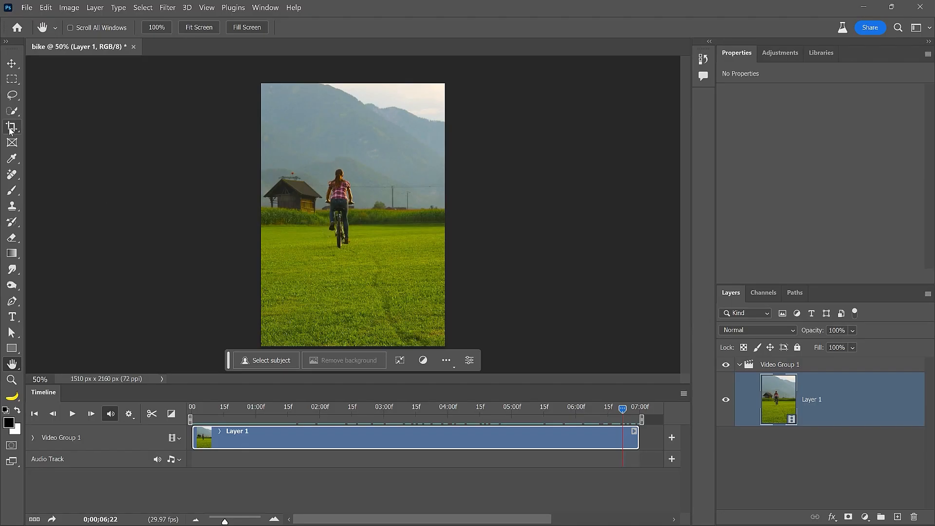
right_click(10, 130)
left_click(105, 130)
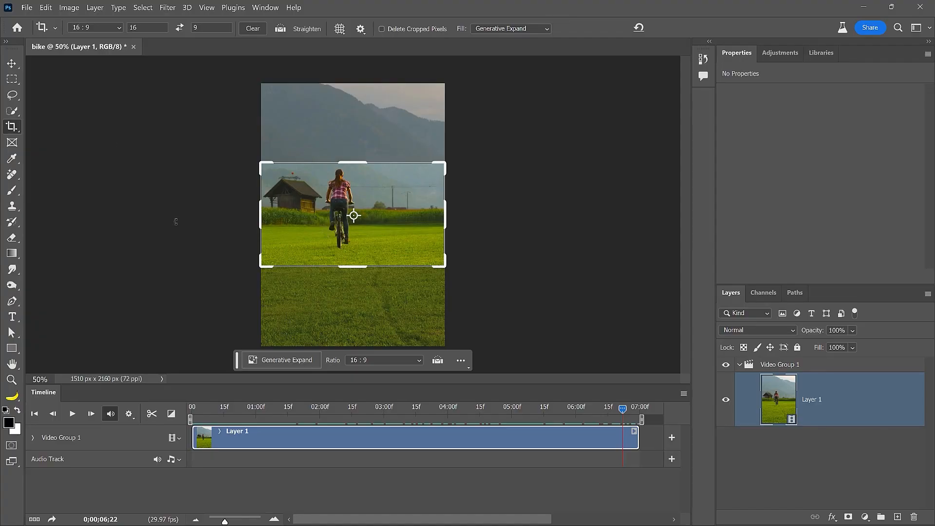
key("Escape")
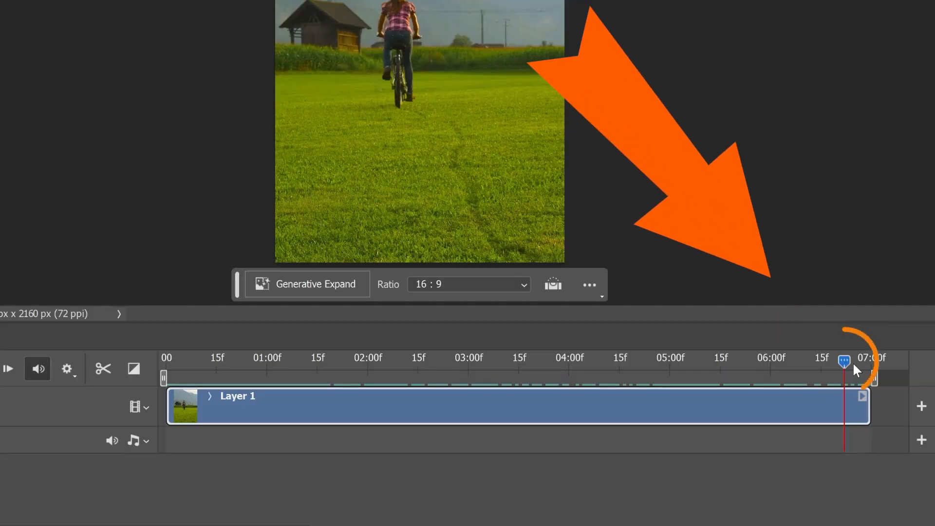
left_click_drag(845, 363, 163, 389)
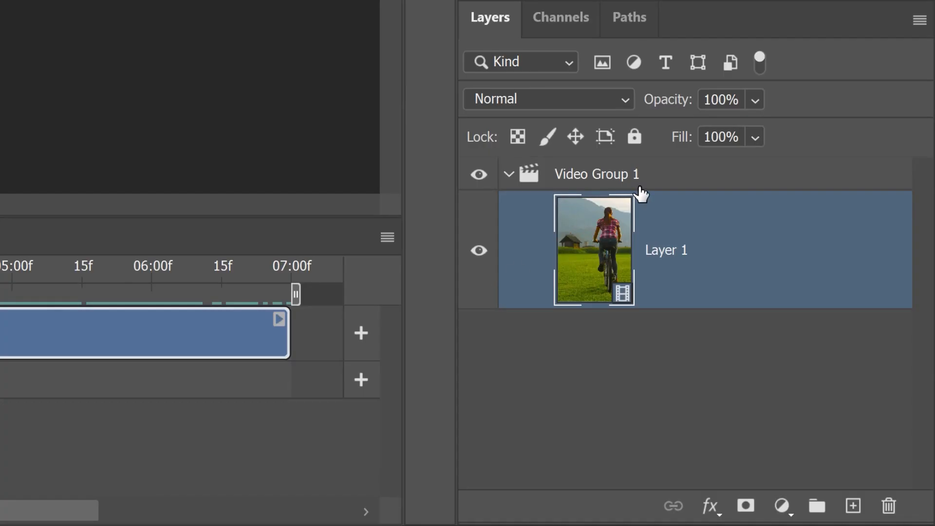
Expand the Video Group 1 canvas evenly from its centre to 3840 x 2160 px at 16:9, using Generative Expand without a prompt
left_click(606, 183)
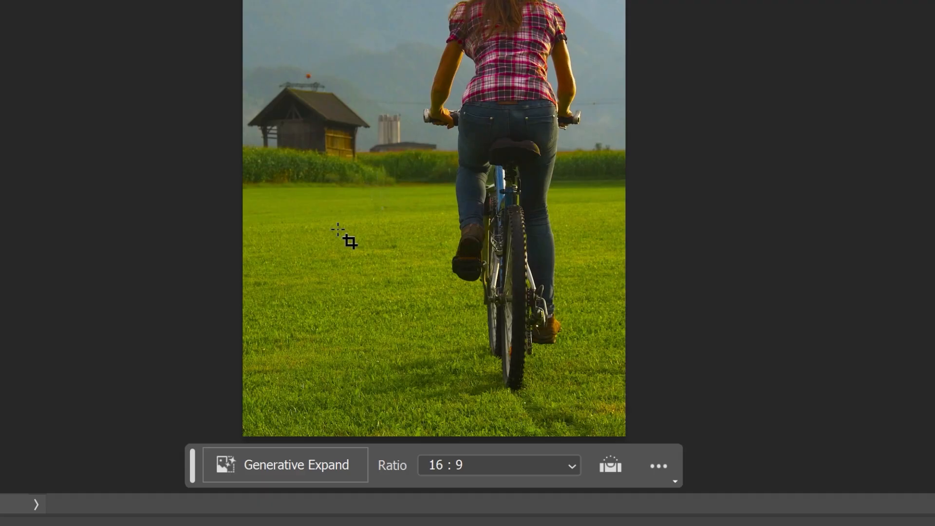
left_click(312, 253)
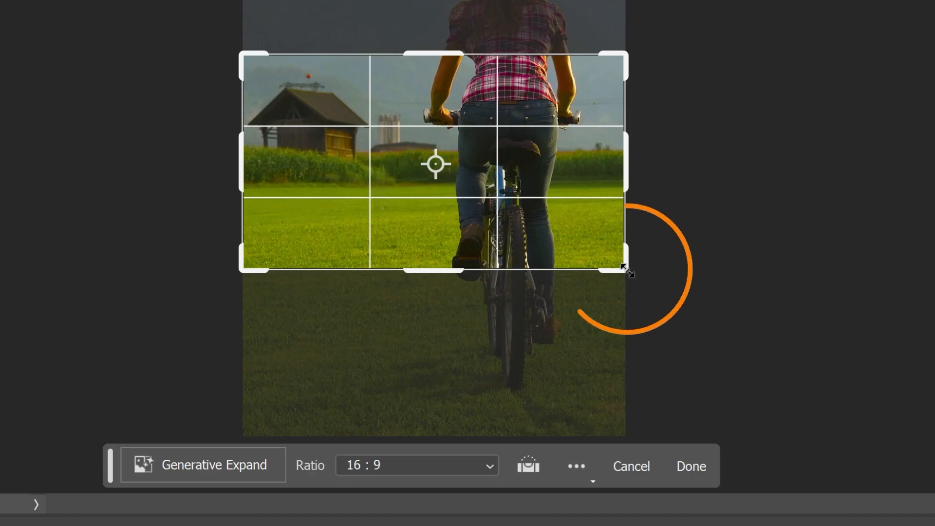
left_click_drag(628, 270, 836, 408)
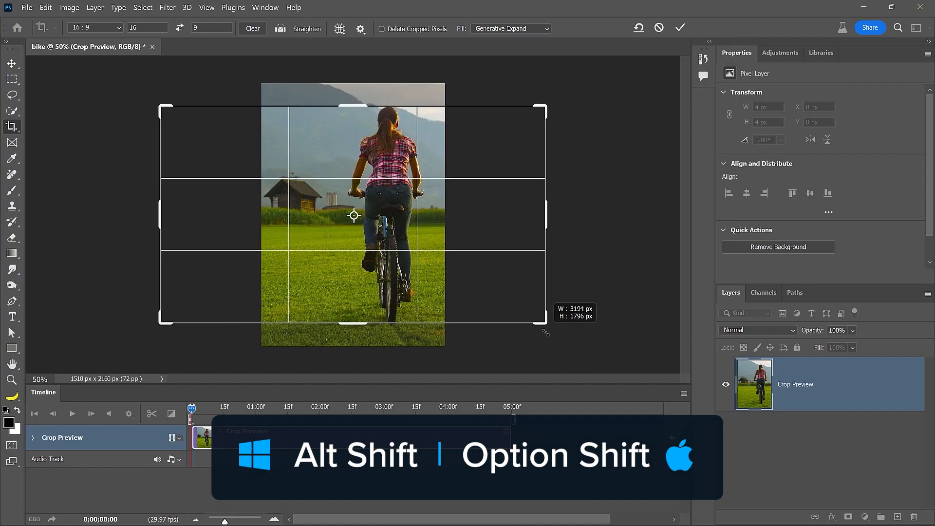
left_click_drag(545, 333, 581, 352)
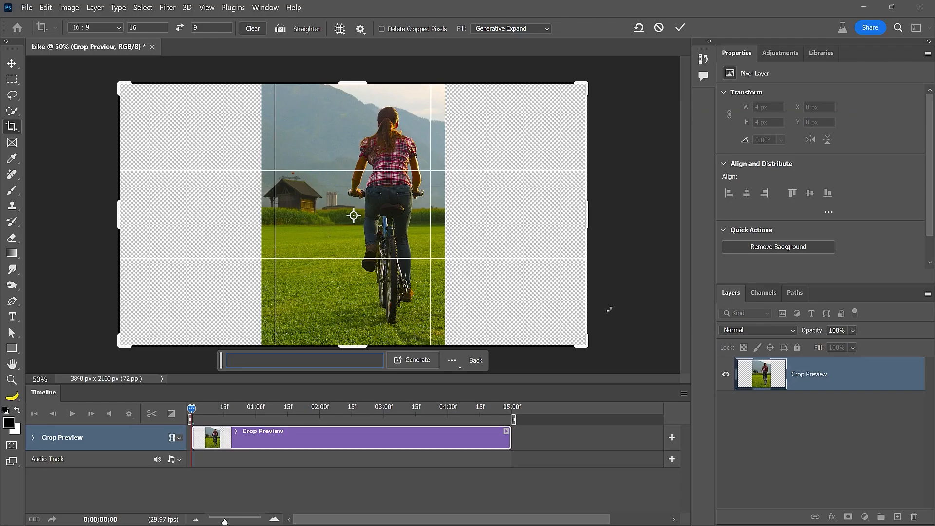
key("Return")
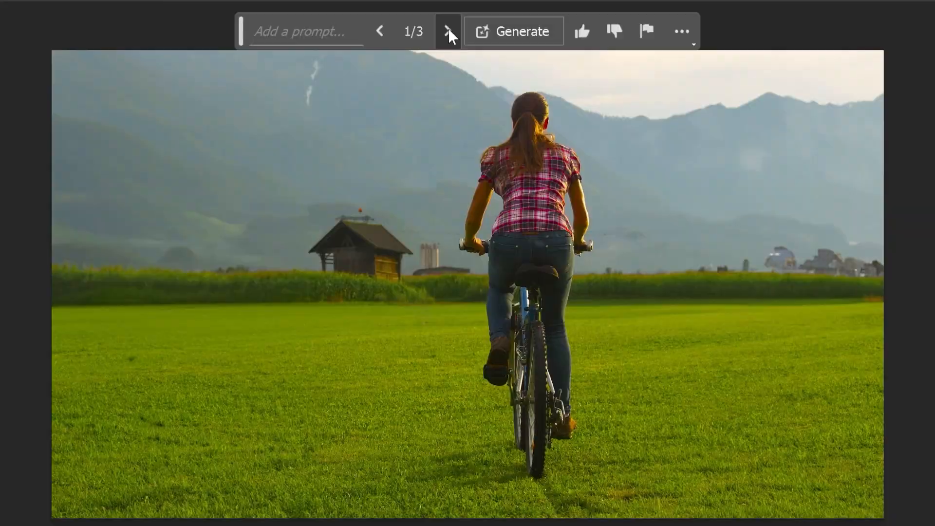
Compare the expanded background variations and select the second one, with the tall trees beside the hut
left_click(343, 72)
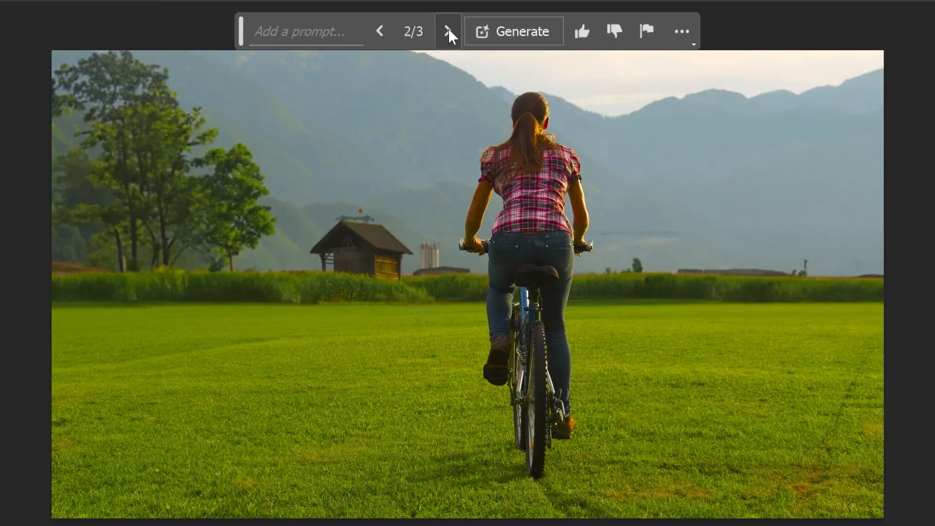
left_click(448, 30)
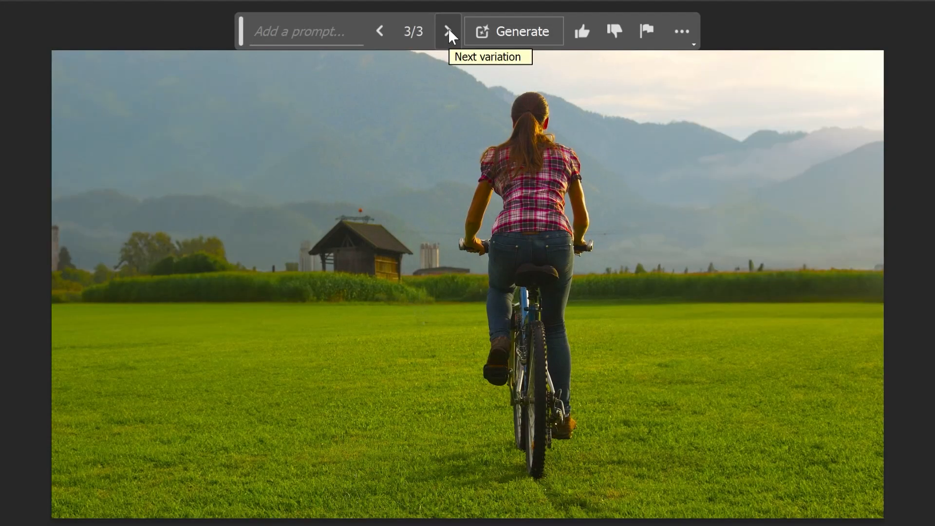
left_click(380, 32)
Select a rectangular area over the mountains to the cyclist's right and generate a "water tower" there with Generative Fill
left_click(10, 80)
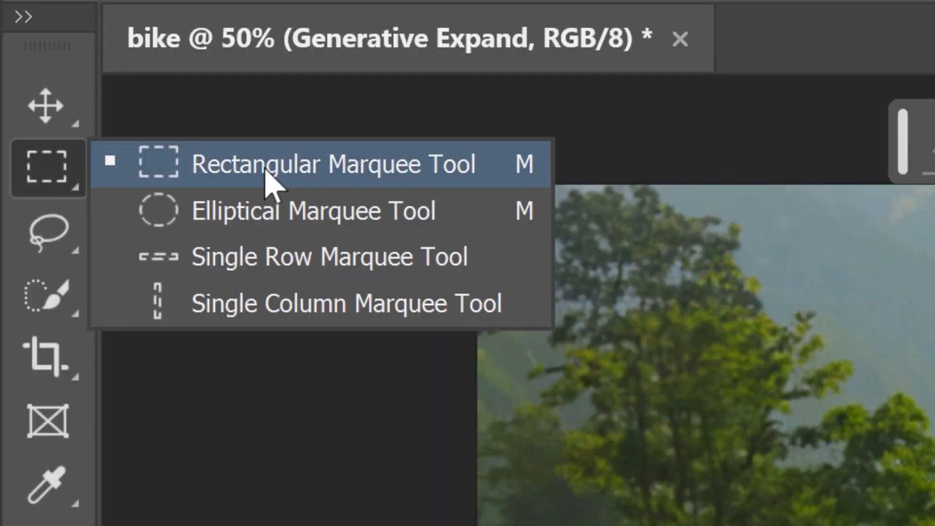
left_click(267, 176)
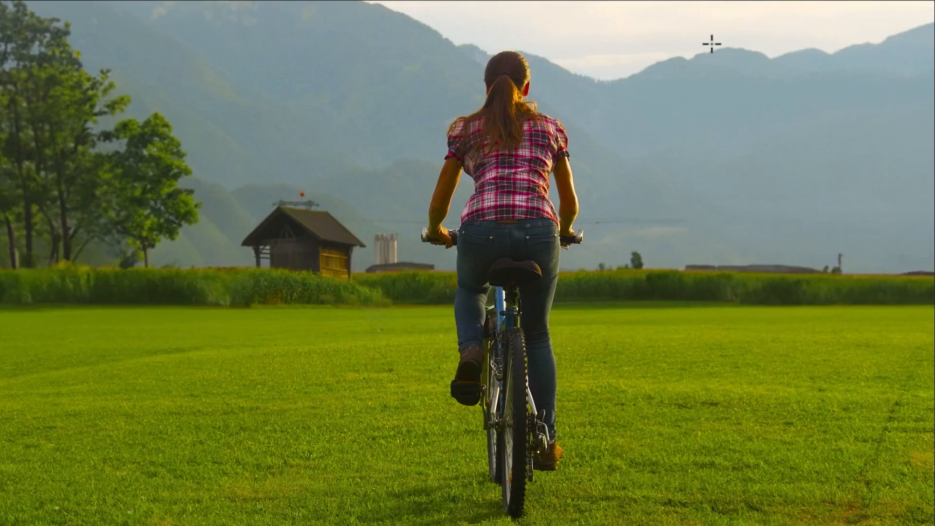
left_click_drag(476, 105, 578, 232)
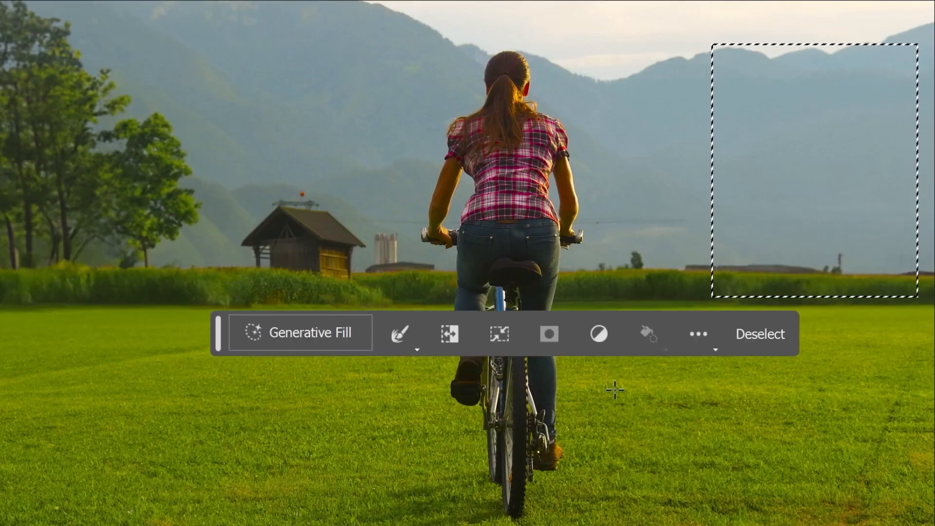
left_click(297, 335)
type("water towe")
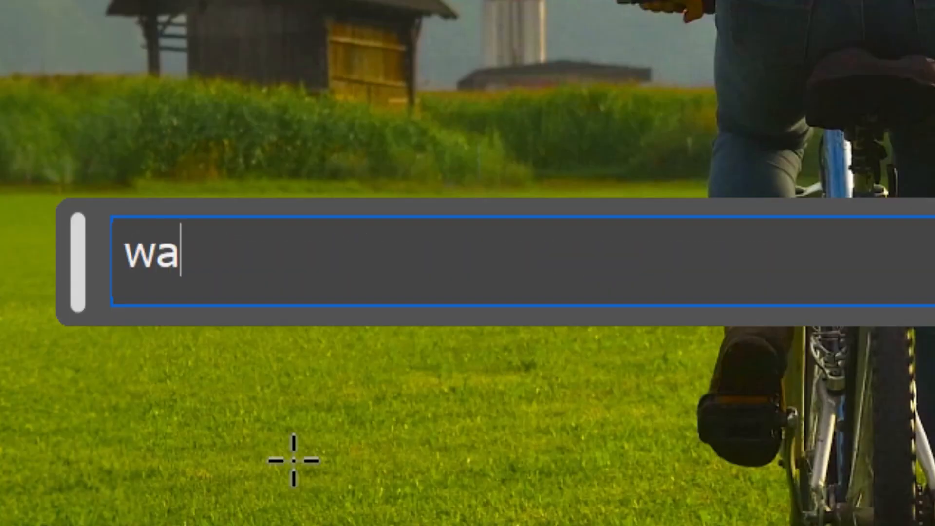
type("r")
key("Return")
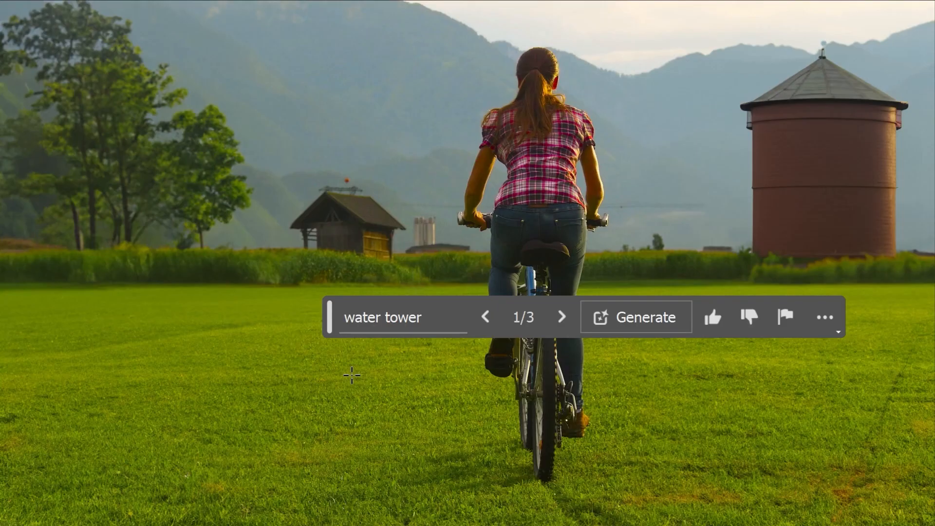
Browse through the generated water tower variations and return to the first one
left_click(566, 315)
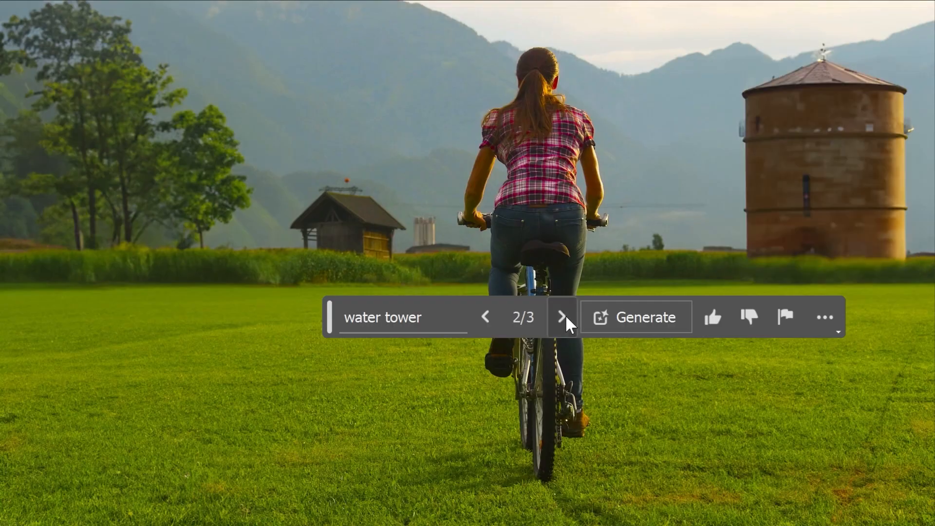
left_click(566, 315)
left_click(566, 314)
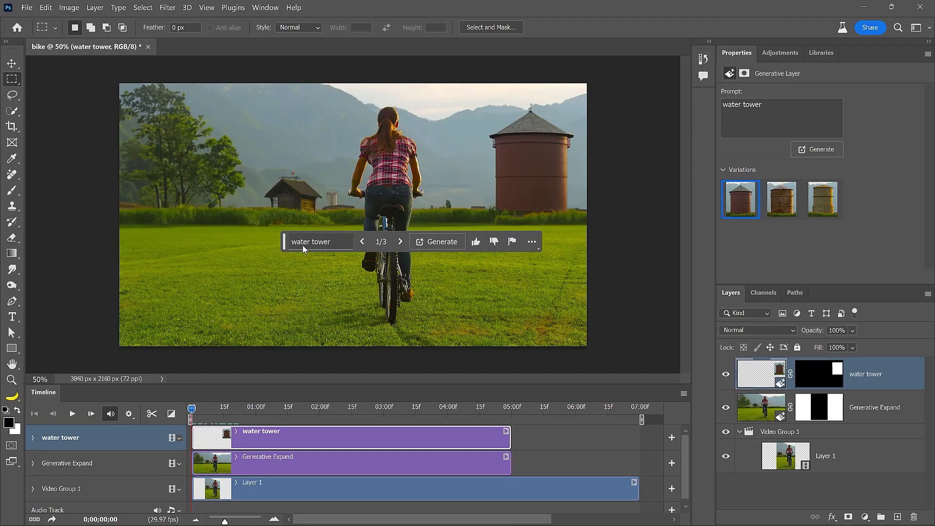
Move the contextual task bar above the video image and play the composited clip
left_click_drag(285, 244, 260, 73)
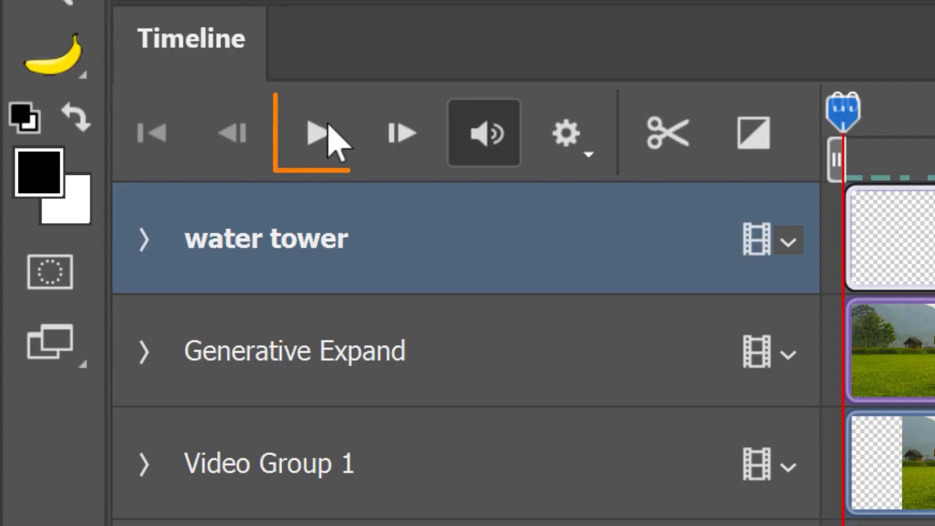
left_click(317, 158)
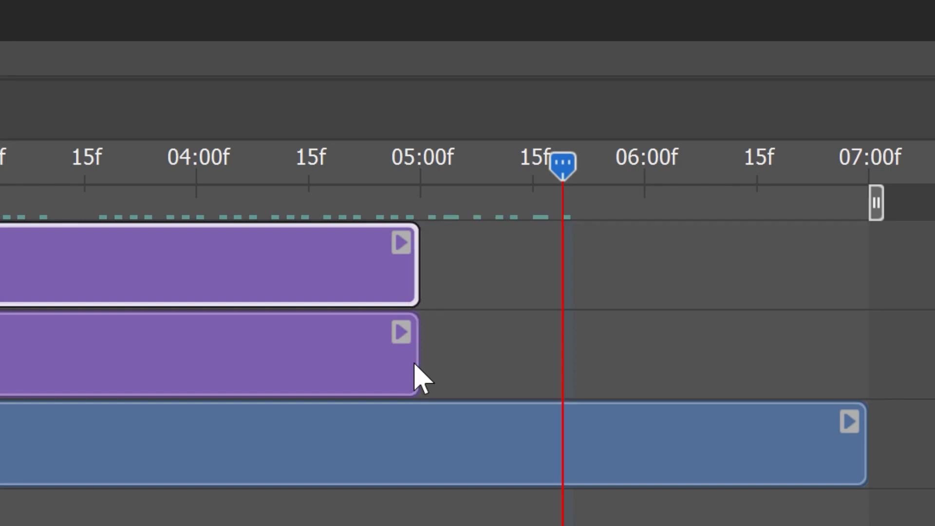
Extend the Generative Expand and water tower clips to the end of the Layer 1 video and play the result
left_click_drag(417, 377, 853, 382)
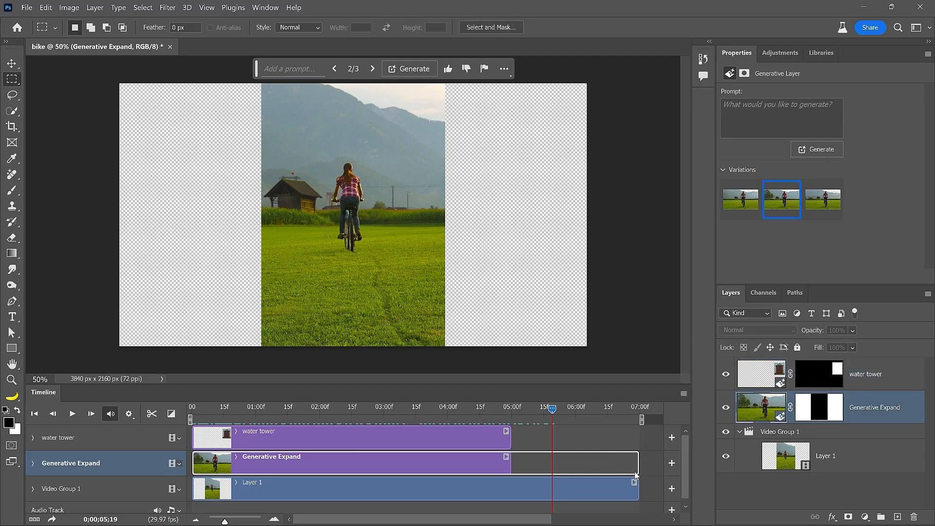
left_click_drag(635, 471, 636, 472)
left_click_drag(511, 442, 636, 444)
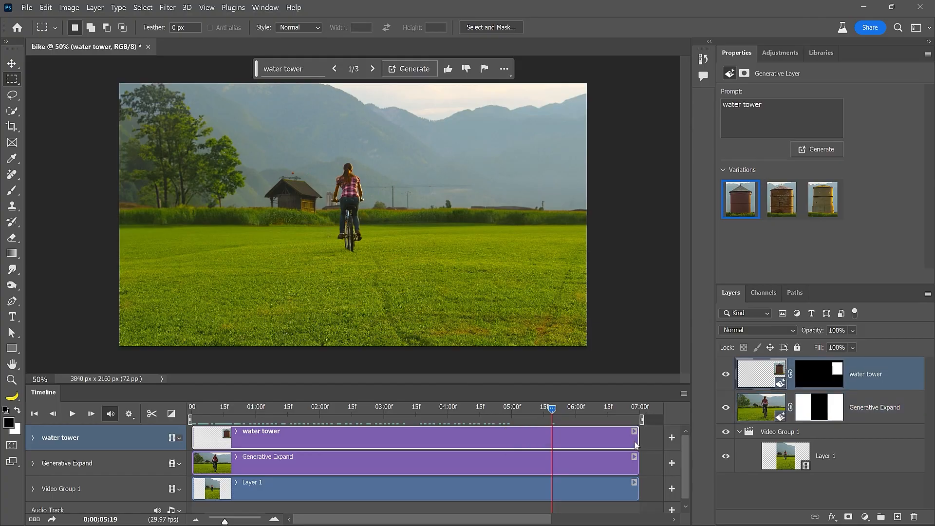
left_click(73, 414)
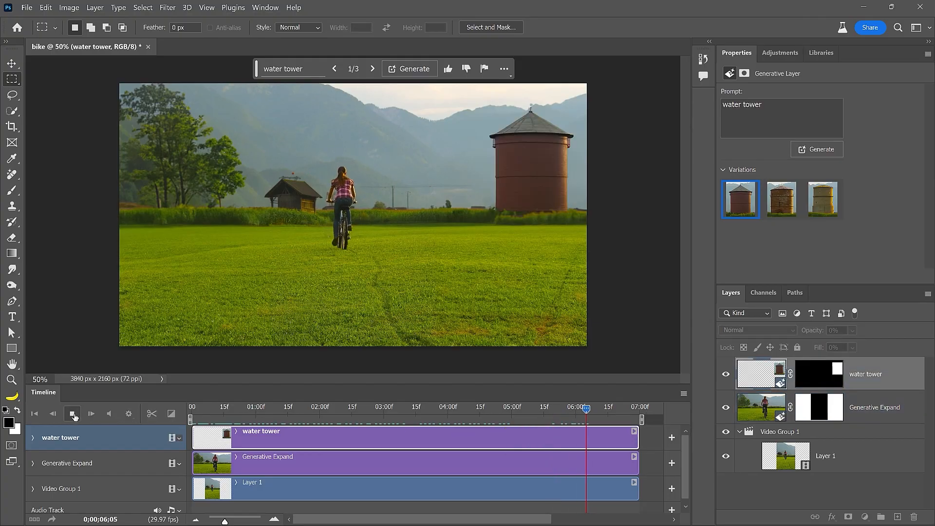